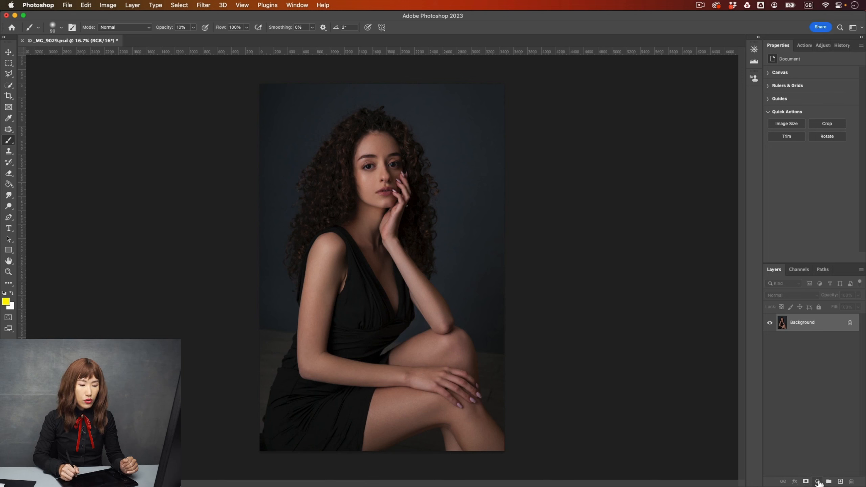
# Step: Add a Levels adjustment layer above the portrait's background layer
pyautogui.click(819, 482)
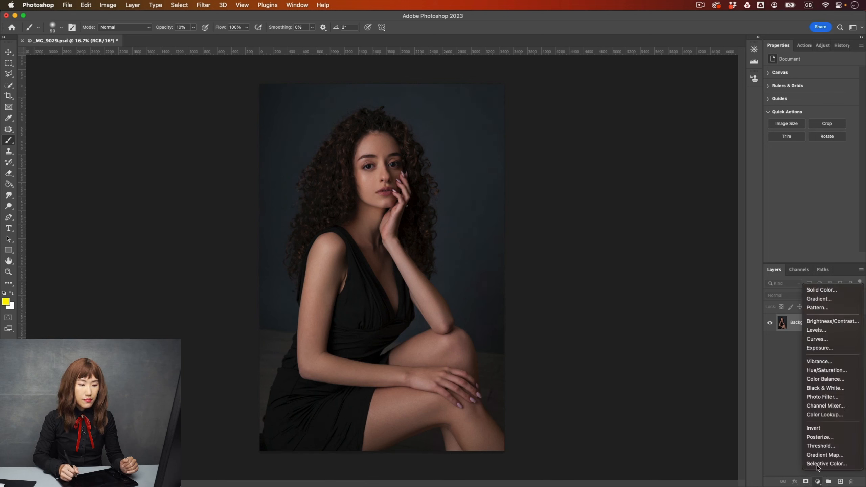
pyautogui.click(817, 331)
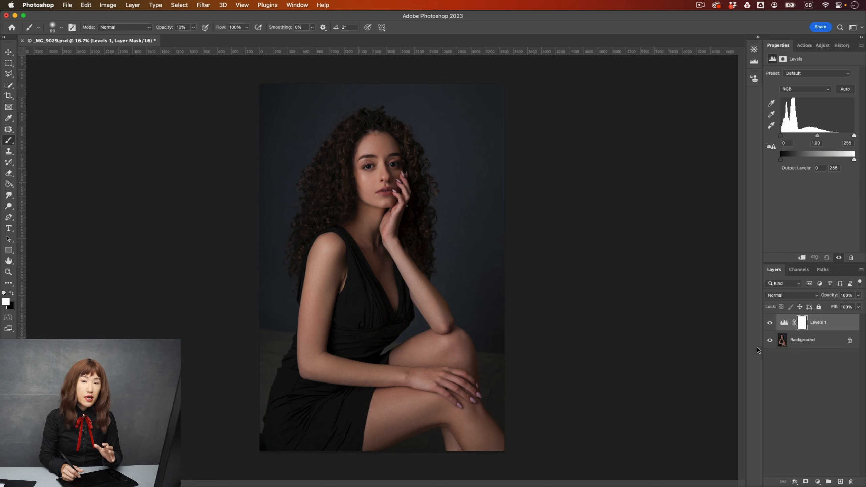
pyautogui.click(819, 483)
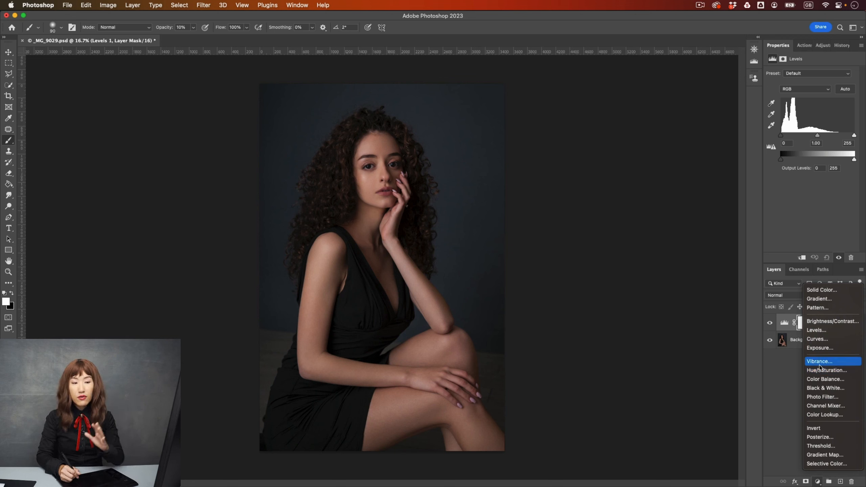
pyautogui.click(779, 390)
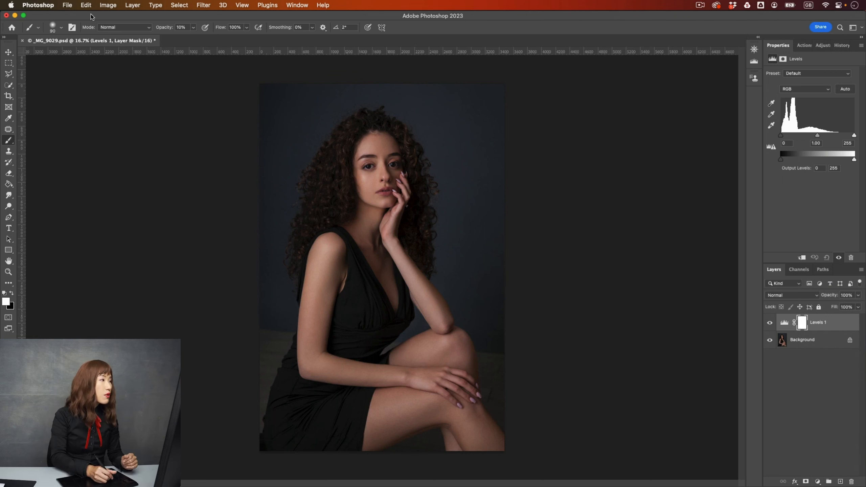
pyautogui.click(107, 5)
pyautogui.moveTo(111, 30)
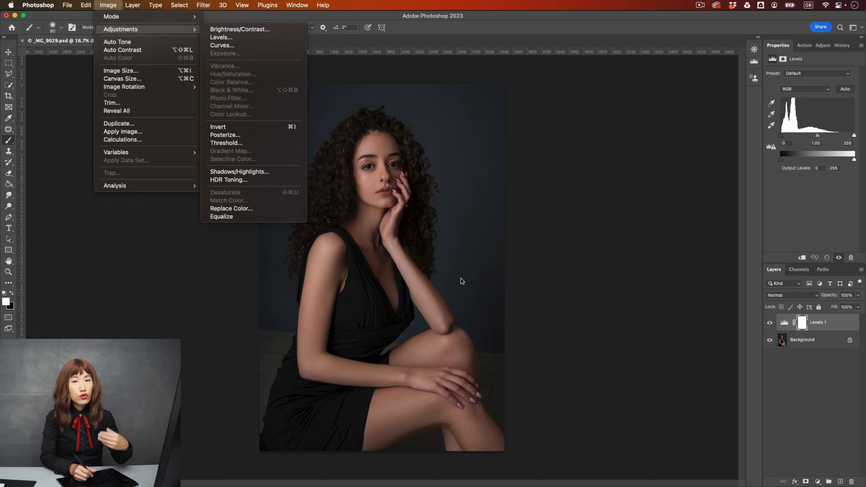
pyautogui.click(275, 14)
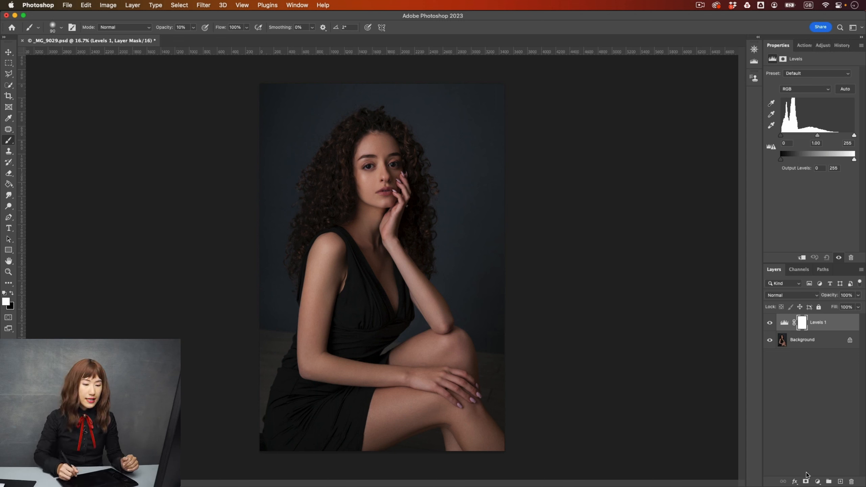
pyautogui.click(818, 481)
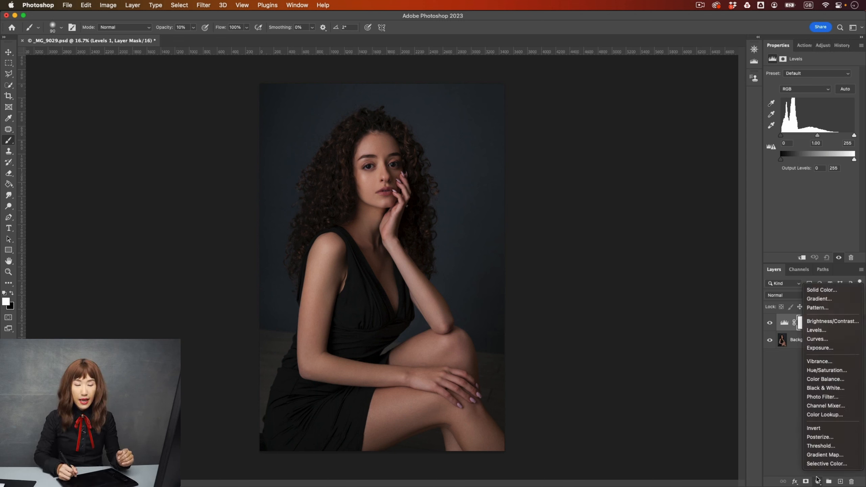
pyautogui.click(777, 367)
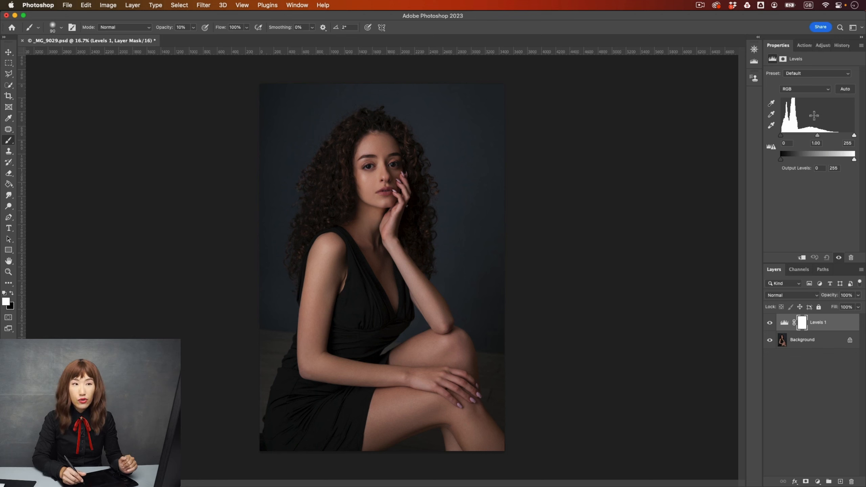
# Step: Try moving the Levels highlight, shadow and midtone input sliders, returning them to their default positions
pyautogui.click(819, 136)
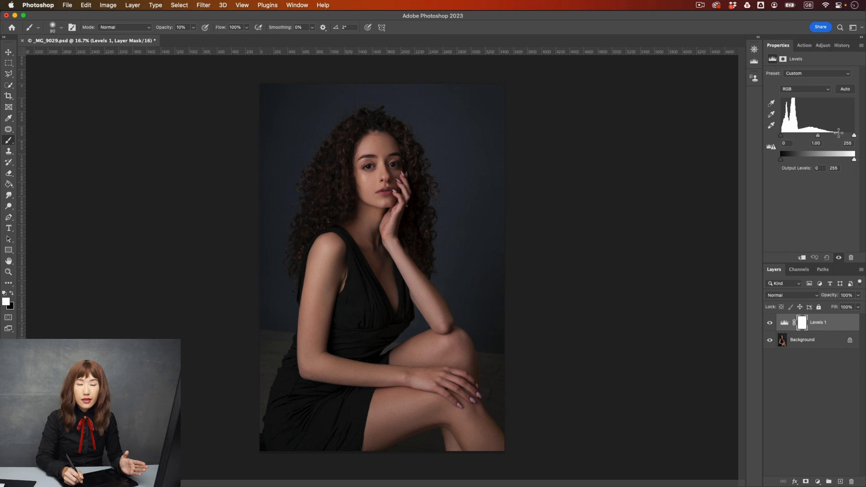
pyautogui.moveTo(854, 135); pyautogui.dragTo(825, 134)
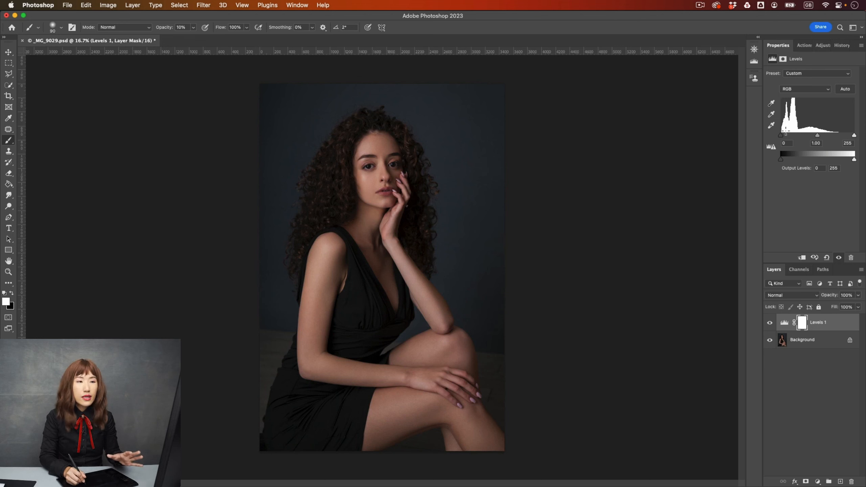
pyautogui.moveTo(784, 136); pyautogui.dragTo(790, 136)
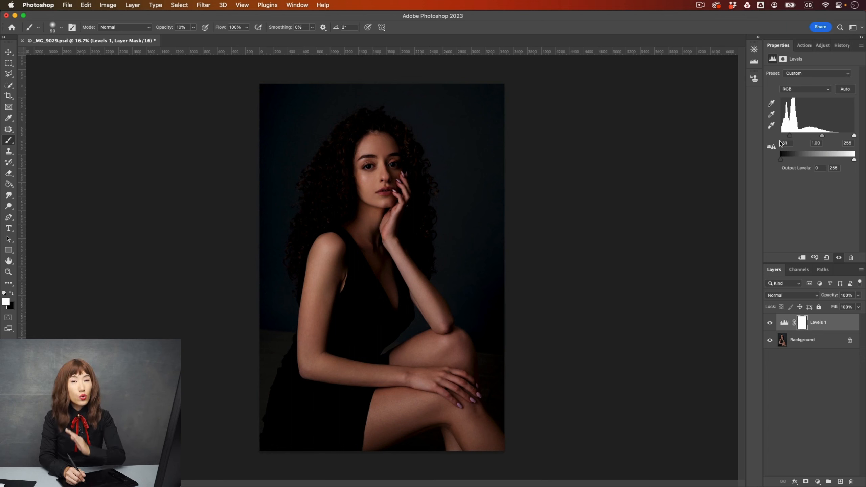
pyautogui.moveTo(790, 136); pyautogui.dragTo(781, 136)
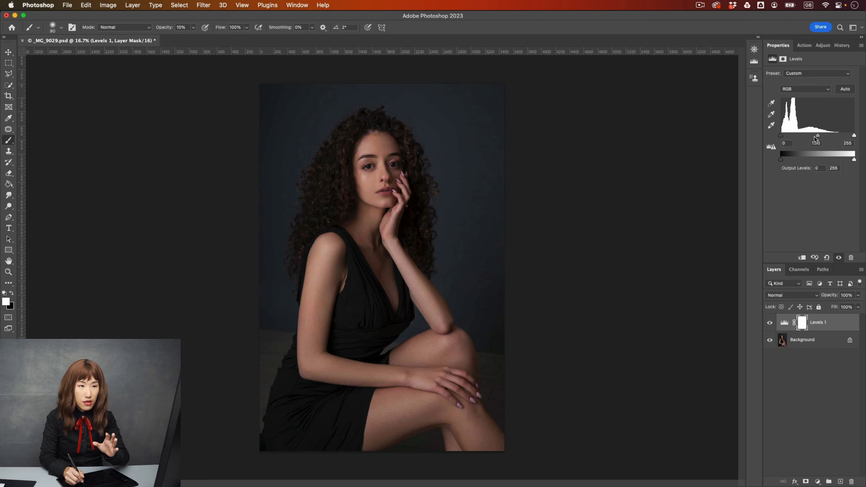
pyautogui.moveTo(818, 135); pyautogui.dragTo(827, 135)
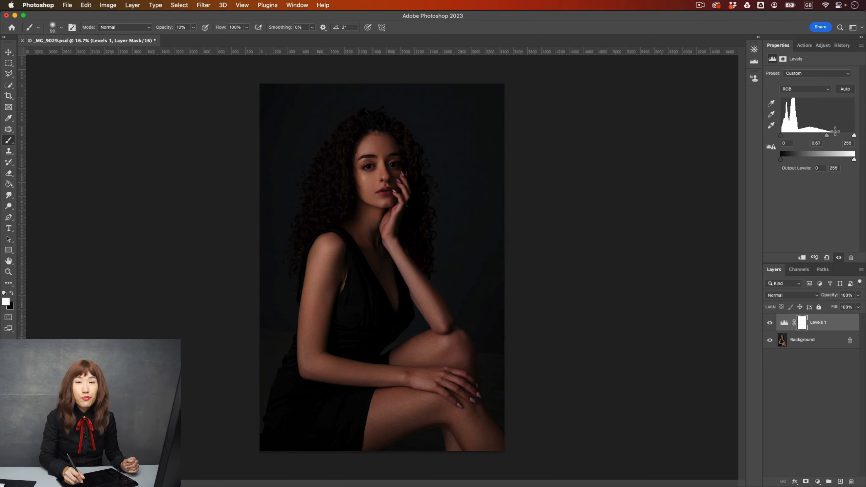
pyautogui.moveTo(827, 136); pyautogui.dragTo(800, 134)
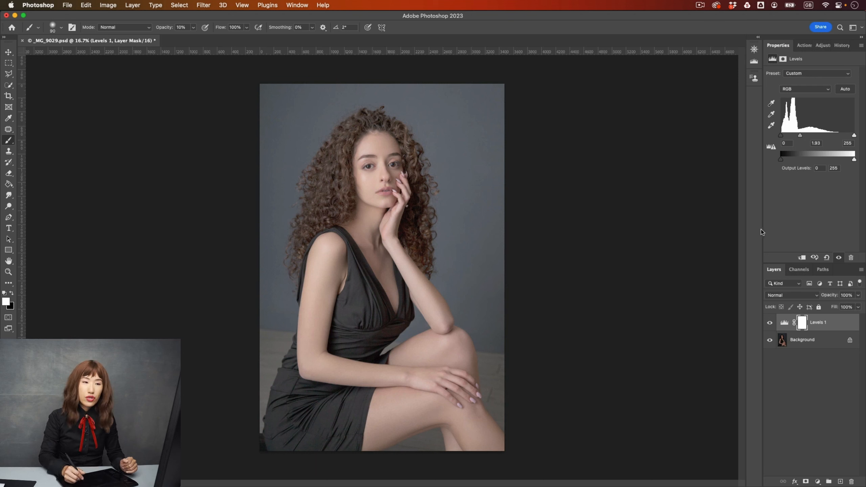
pyautogui.moveTo(800, 135); pyautogui.dragTo(812, 135)
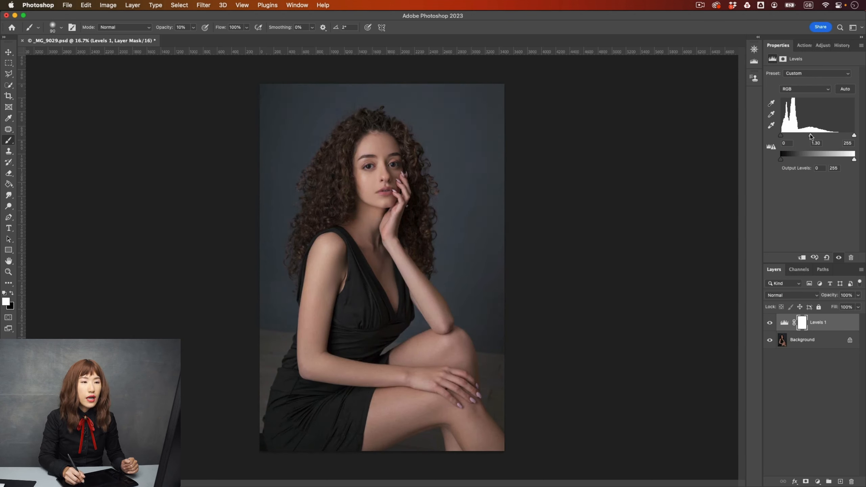
pyautogui.moveTo(811, 135); pyautogui.dragTo(818, 135)
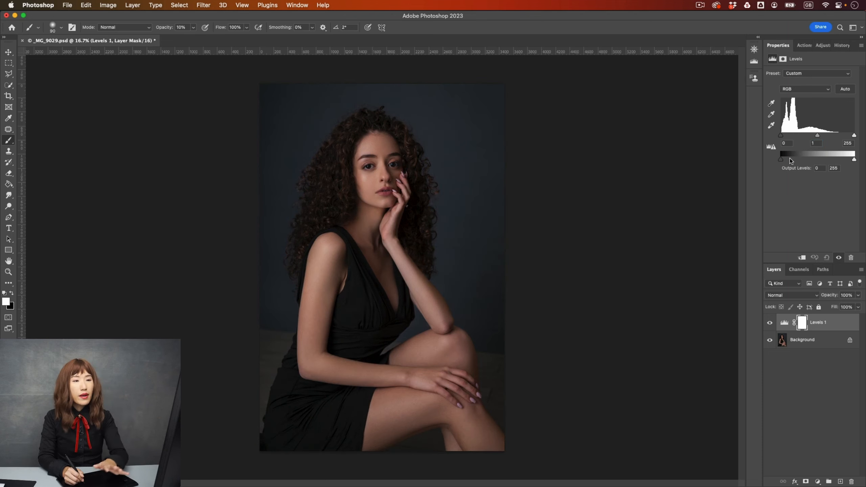
pyautogui.press('Return')
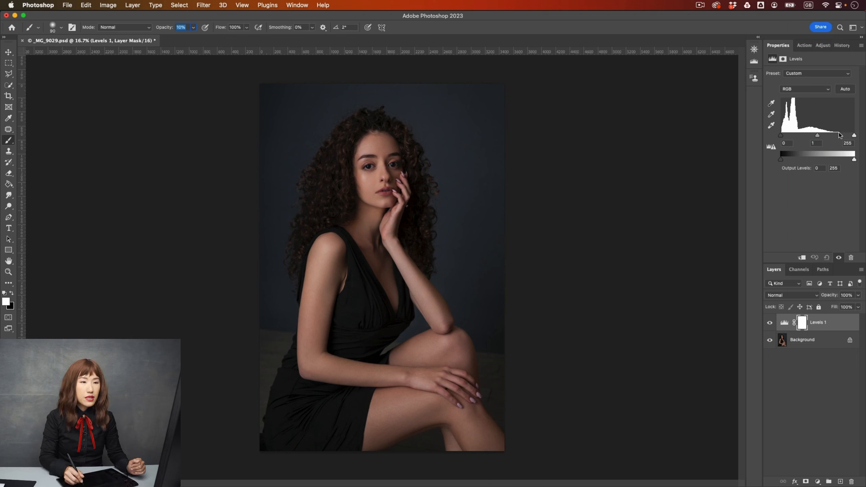
# Step: Set the Levels highlight input to about 205 and the midtone to about 1.03
pyautogui.moveTo(854, 135); pyautogui.dragTo(842, 137)
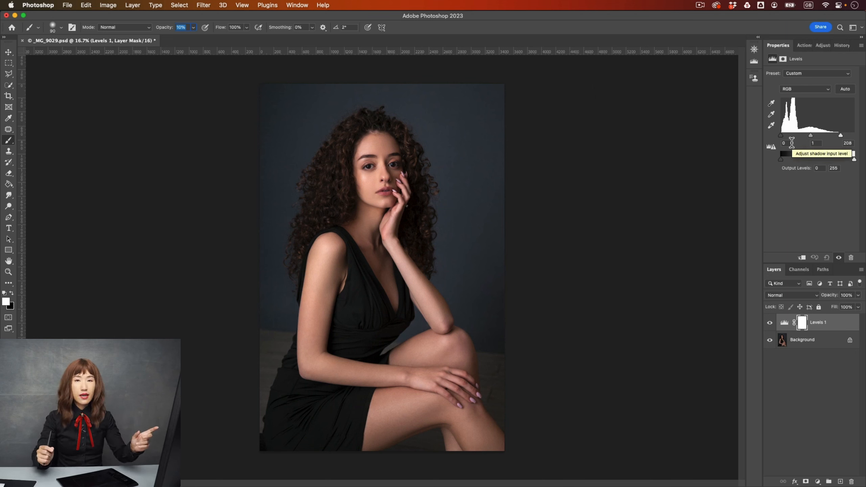
pyautogui.moveTo(841, 135); pyautogui.dragTo(811, 135)
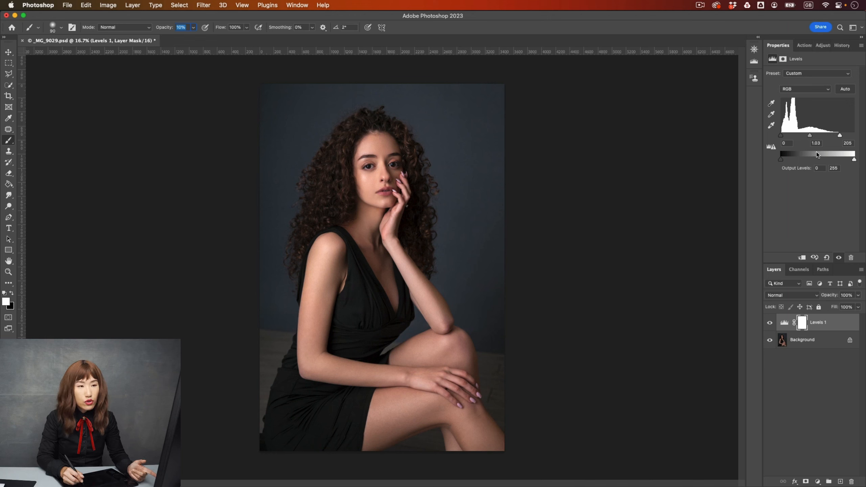
# Step: Try lowering the output white level and raising the output black level, then restore both to 255 and 0
pyautogui.moveTo(855, 161); pyautogui.dragTo(834, 161)
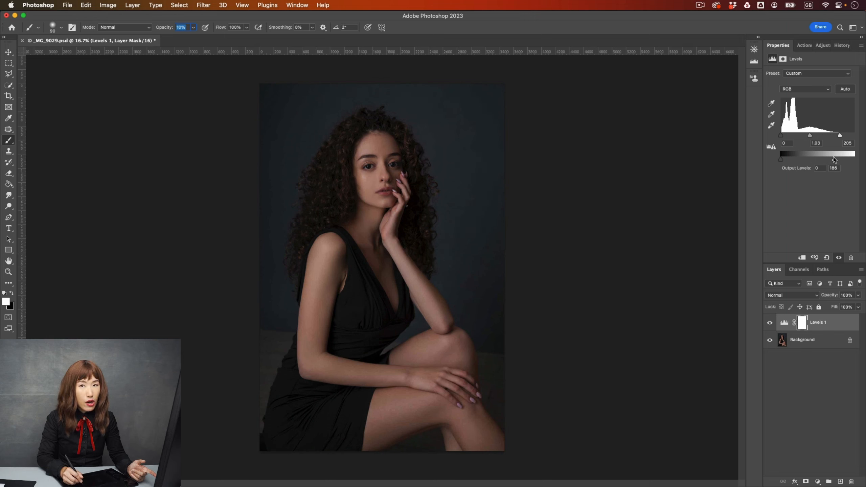
pyautogui.moveTo(834, 159)
pyautogui.mouseDown()
pyautogui.moveTo(865, 162)
pyautogui.moveTo(836, 160)
pyautogui.mouseUp()
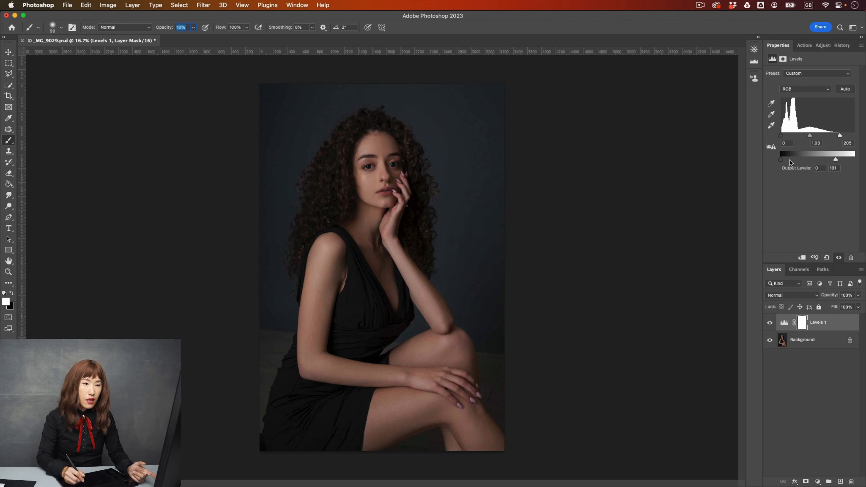
pyautogui.moveTo(836, 159); pyautogui.dragTo(855, 160)
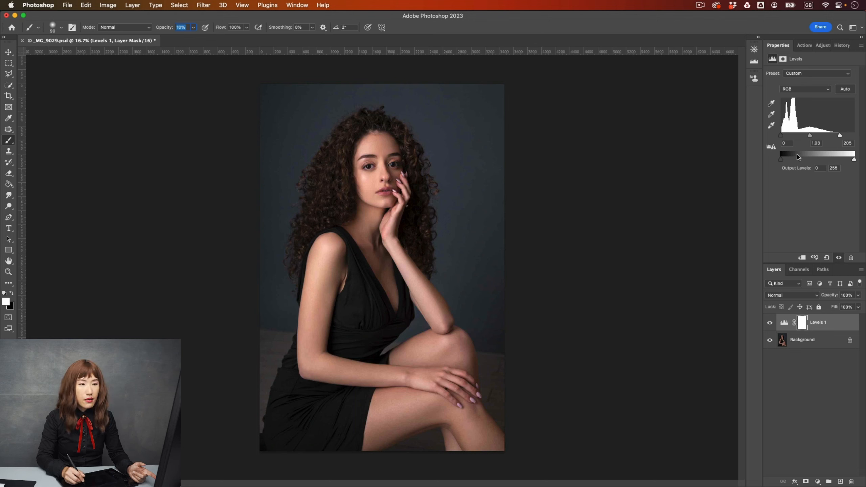
pyautogui.moveTo(781, 159); pyautogui.dragTo(798, 159)
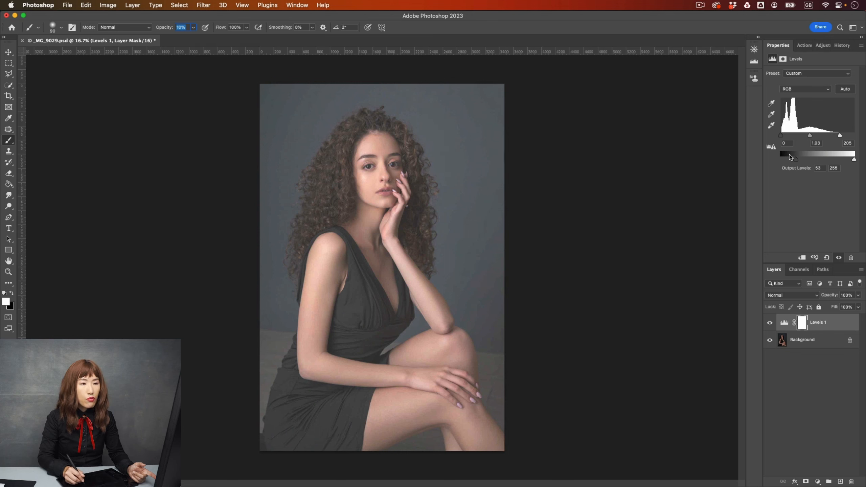
pyautogui.moveTo(797, 157); pyautogui.dragTo(773, 157)
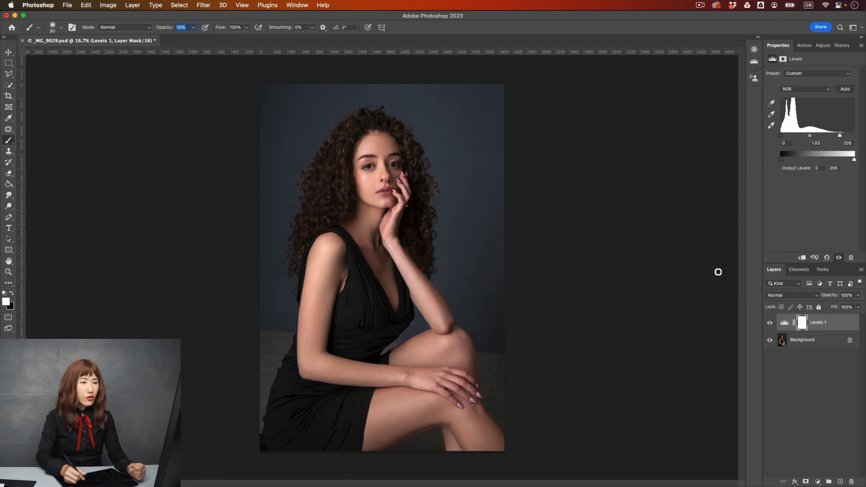
# Step: Adjust the Levels highlight input level to 227
pyautogui.moveTo(840, 135)
pyautogui.mouseDown()
pyautogui.moveTo(855, 136)
pyautogui.moveTo(847, 136)
pyautogui.mouseUp()
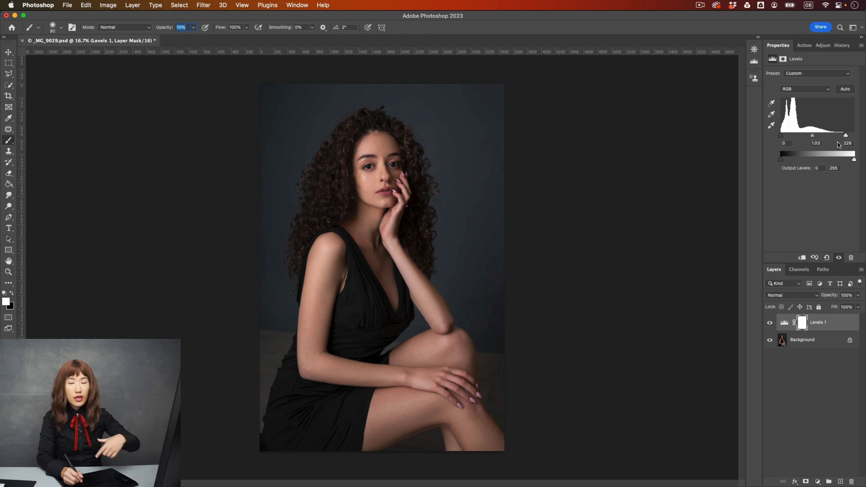
pyautogui.moveTo(846, 135); pyautogui.dragTo(842, 135)
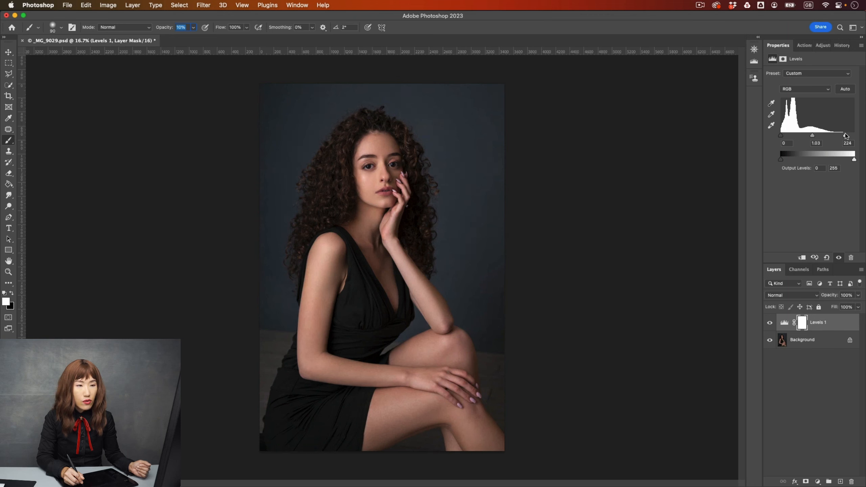
pyautogui.moveTo(846, 135); pyautogui.dragTo(848, 135)
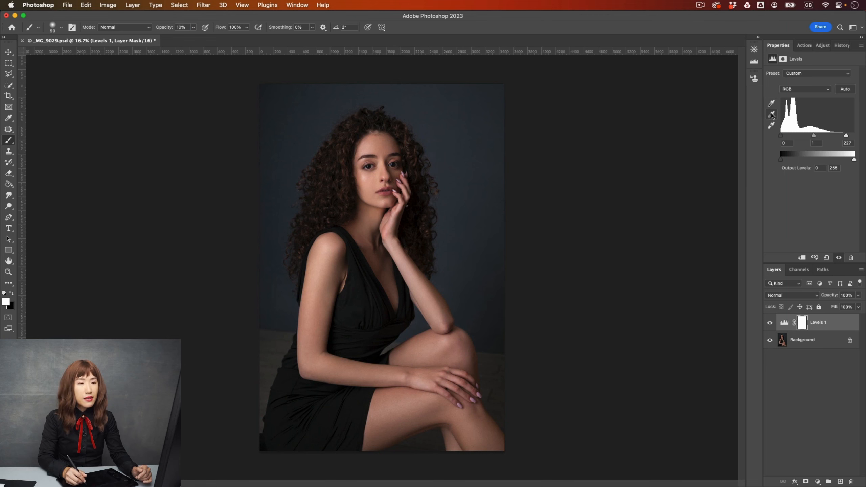
# Step: Set a grey point by sampling the grey canvas outside the photo, then toggle the Levels layer off and on to compare
pyautogui.click(772, 115)
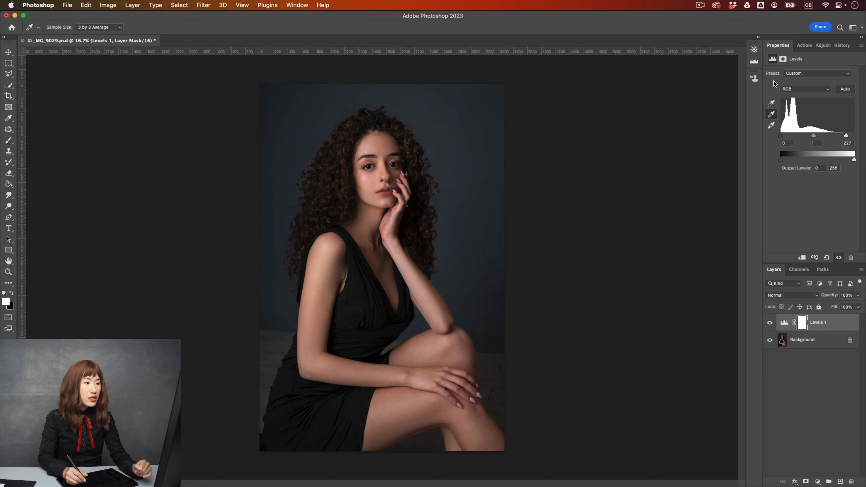
pyautogui.click(693, 141)
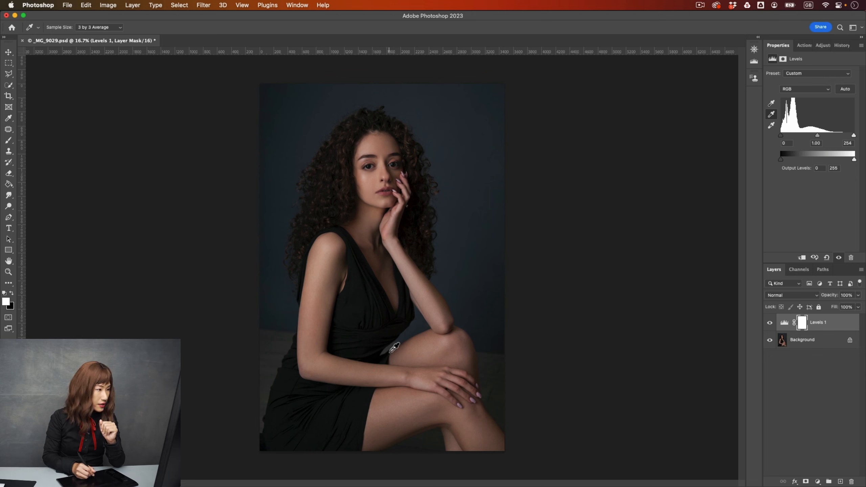
pyautogui.click(770, 323)
pyautogui.click(772, 325)
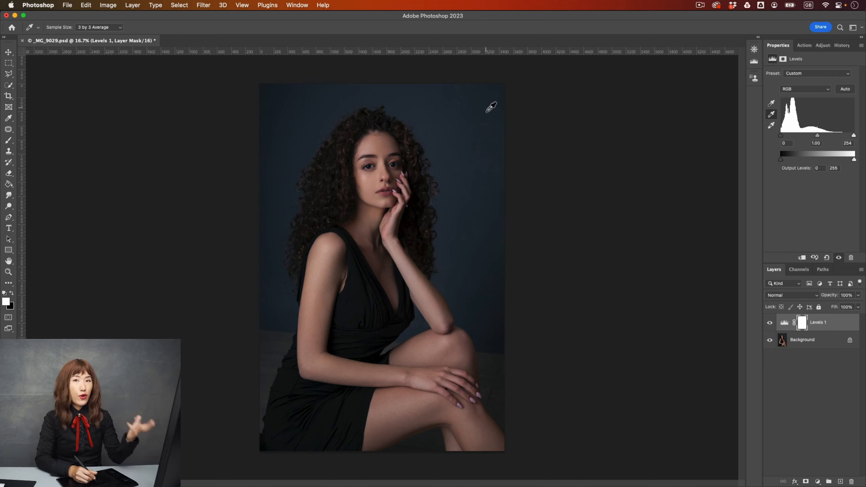
# Step: Reset the grey point with the grey-point eyedropper, sampling the backdrop, hair, skin, dress and floor in turn
pyautogui.click(772, 115)
pyautogui.click(468, 126)
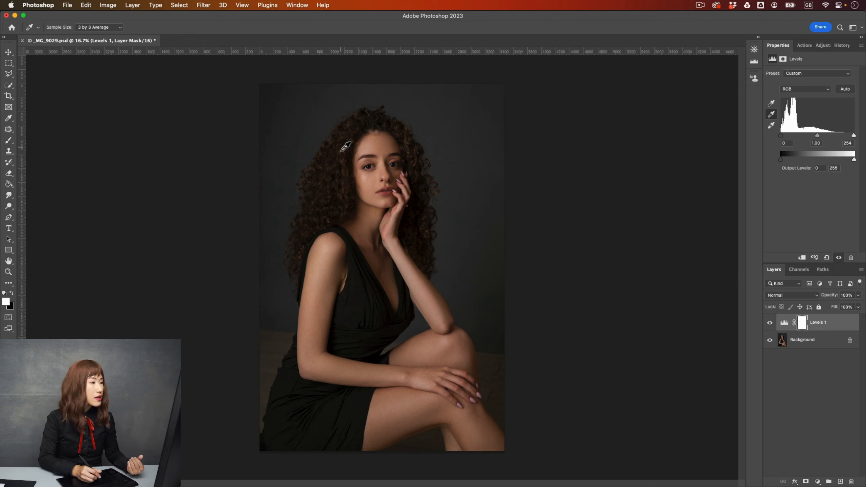
pyautogui.click(333, 160)
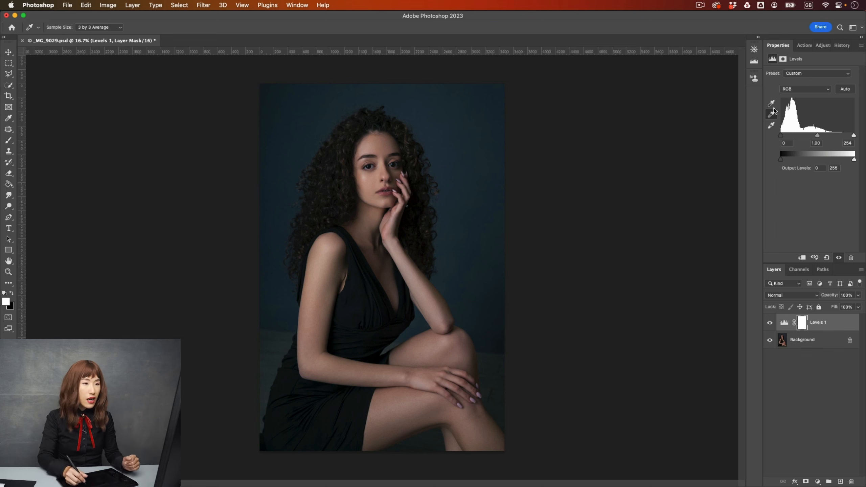
pyautogui.click(412, 284)
pyautogui.click(373, 259)
pyautogui.click(336, 261)
pyautogui.click(324, 287)
pyautogui.click(382, 150)
pyautogui.click(393, 147)
pyautogui.click(418, 145)
pyautogui.click(415, 145)
pyautogui.click(395, 192)
pyautogui.click(493, 370)
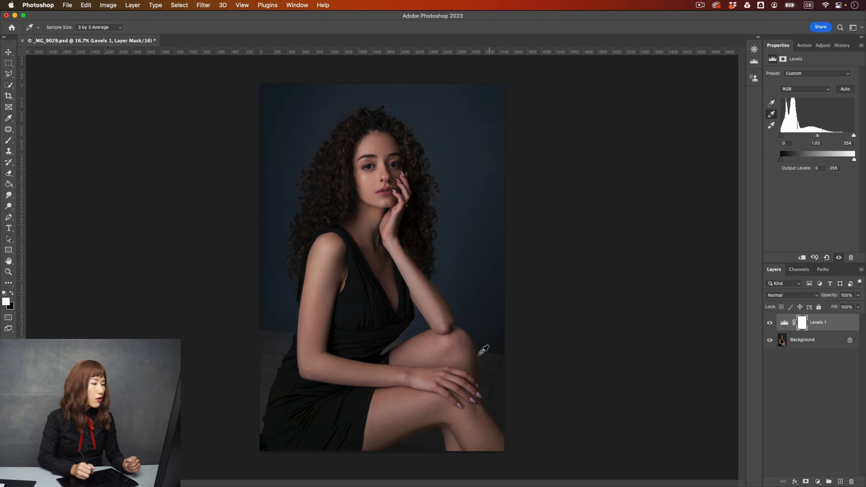
pyautogui.click(273, 339)
pyautogui.click(479, 403)
# Step: Set the white point by sampling the model's face near her eye with the white-point eyedropper
pyautogui.click(772, 125)
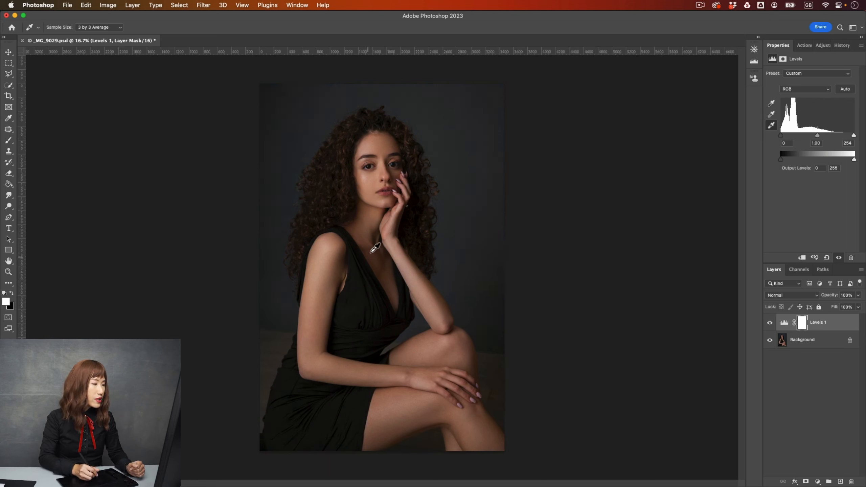
pyautogui.click(370, 176)
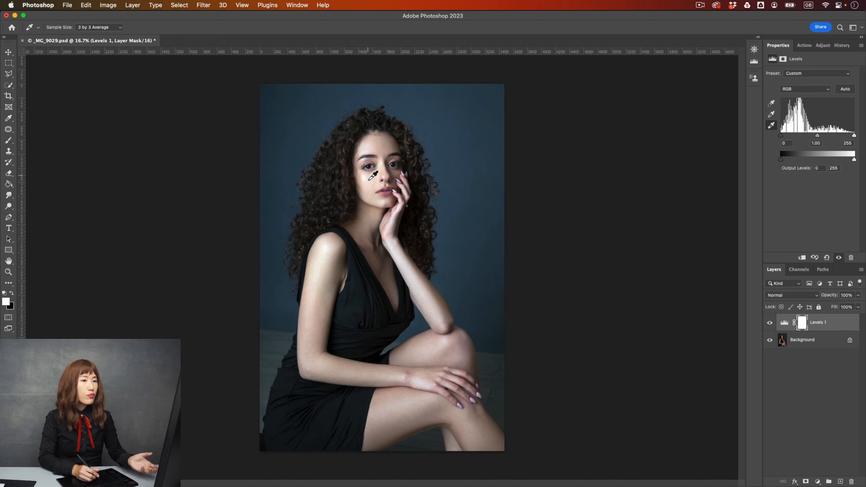
# Step: Set the black point by sampling the dark lower-left corner of the photo with the black-point eyedropper, then reset the Levels adjustment
pyautogui.click(770, 106)
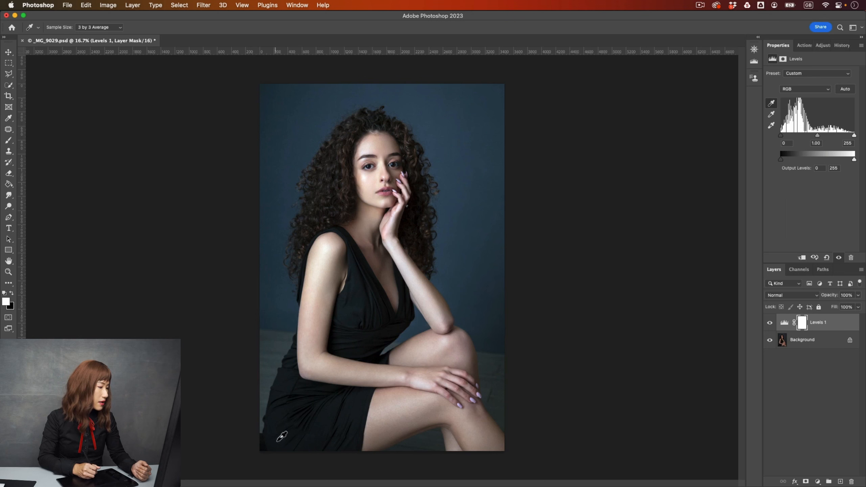
pyautogui.click(263, 440)
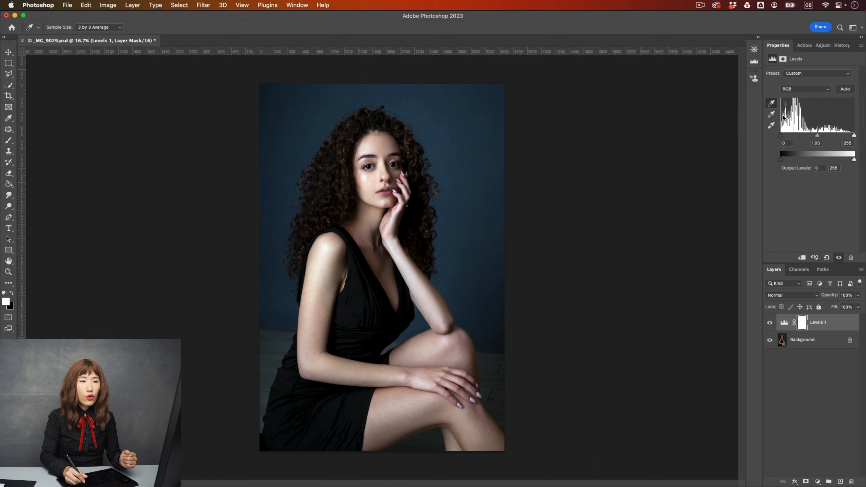
pyautogui.click(827, 258)
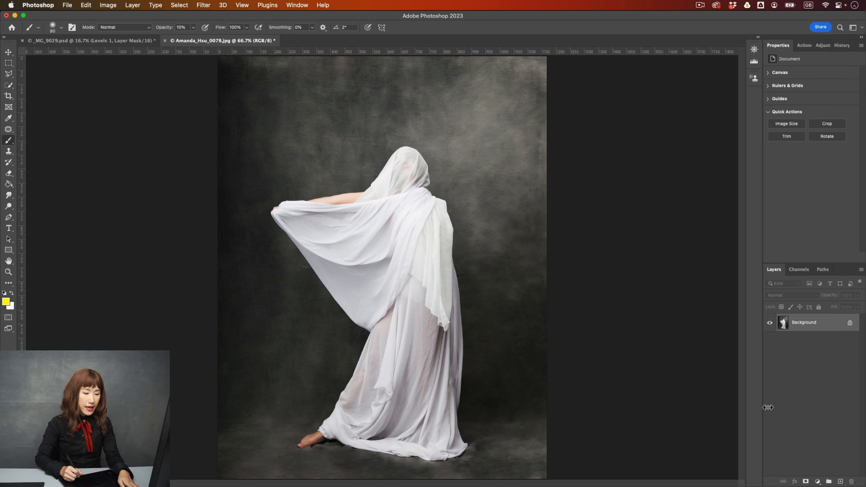
# Step: In the draped-figure photo, add a Levels adjustment layer and set its shadow input level to 15
pyautogui.click(818, 482)
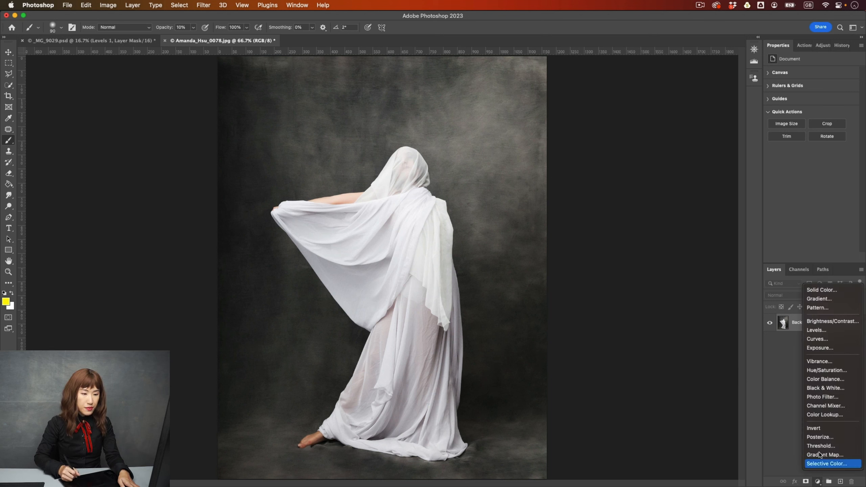
pyautogui.click(837, 331)
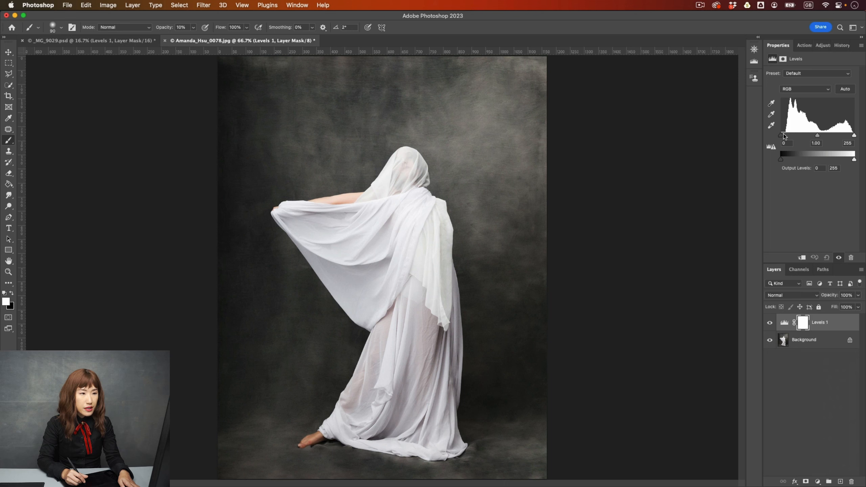
pyautogui.moveTo(782, 137); pyautogui.dragTo(784, 136)
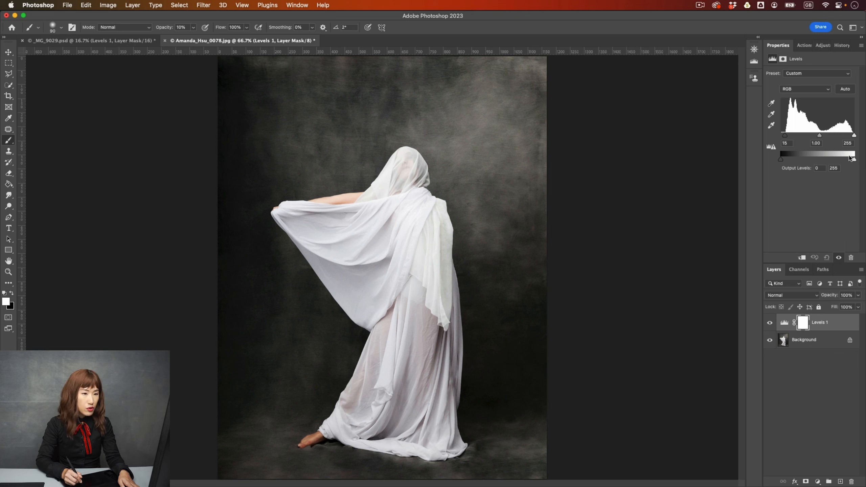
# Step: Lower the Levels output white level to 195 and the midtone gamma to 0.55
pyautogui.moveTo(851, 159); pyautogui.dragTo(853, 162)
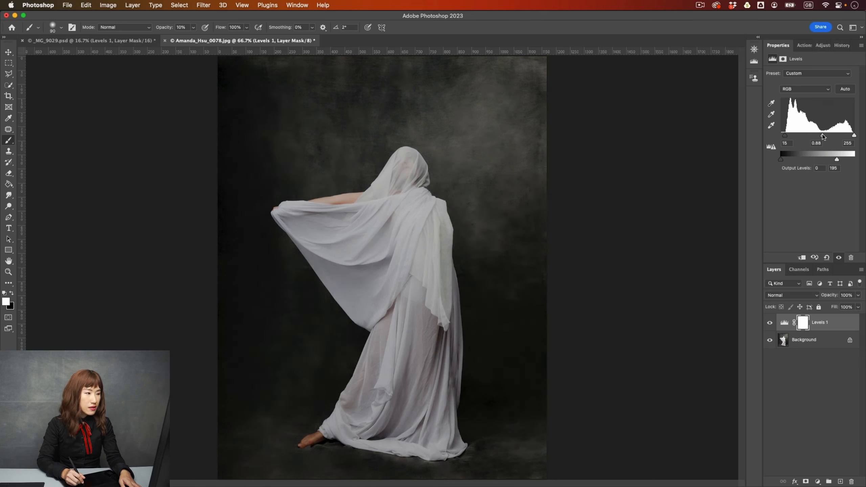
pyautogui.moveTo(827, 136); pyautogui.dragTo(833, 134)
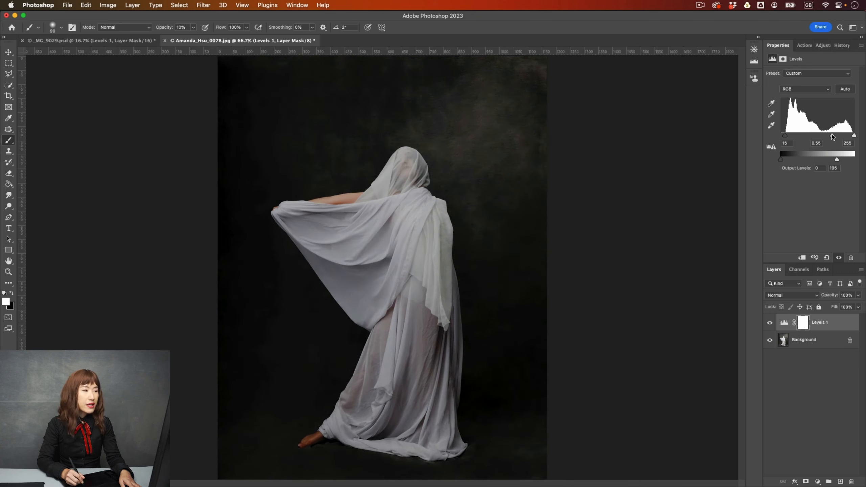
pyautogui.moveTo(833, 134); pyautogui.dragTo(829, 134)
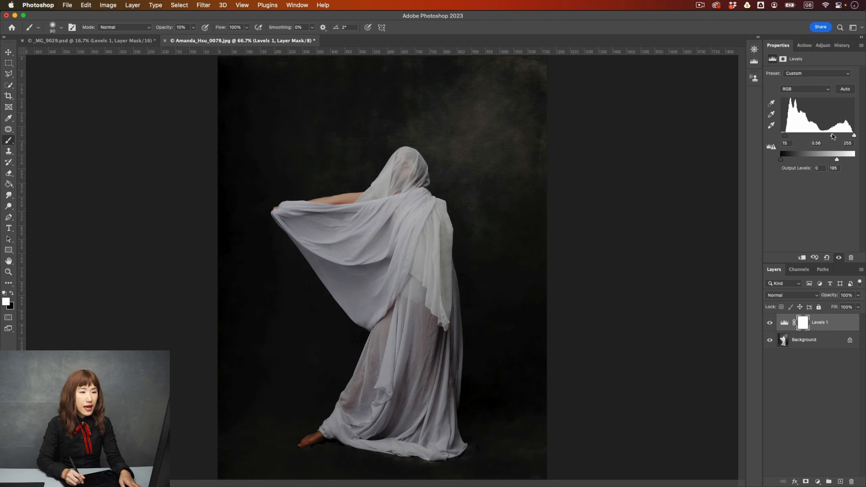
pyautogui.moveTo(833, 134); pyautogui.dragTo(832, 134)
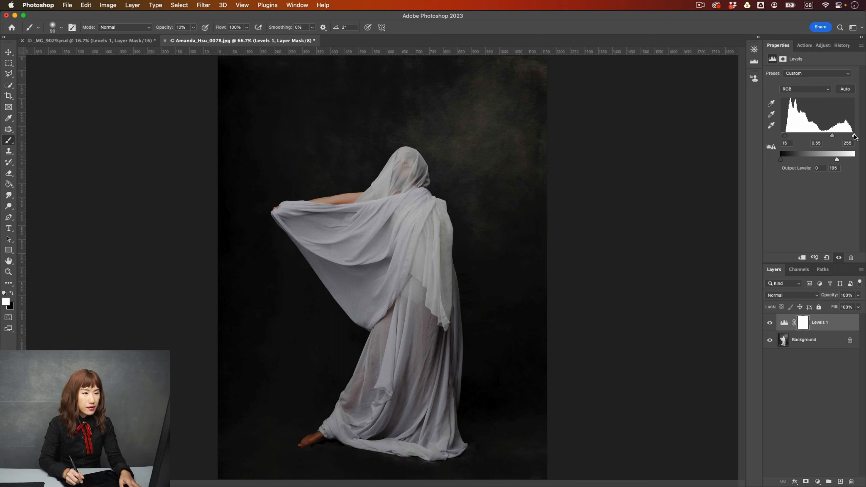
# Step: Set the highlight input level to 251, then toggle the Levels layer off and on to compare
pyautogui.moveTo(855, 137); pyautogui.dragTo(849, 136)
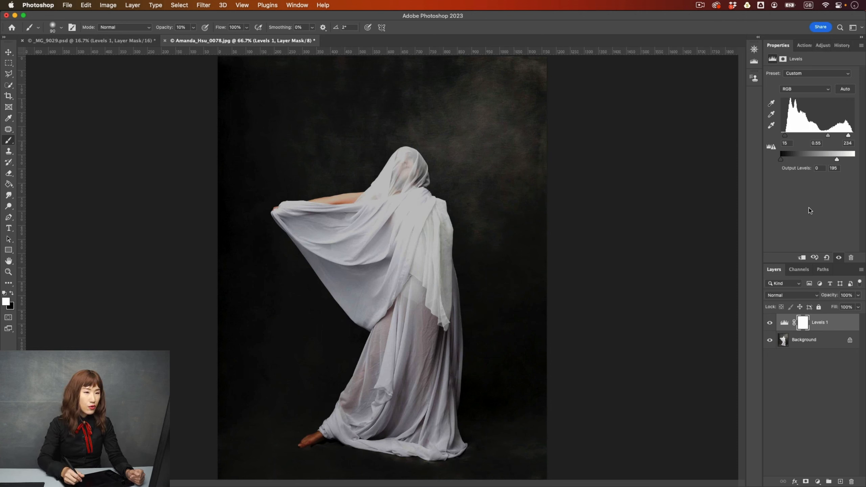
pyautogui.moveTo(849, 135); pyautogui.dragTo(855, 135)
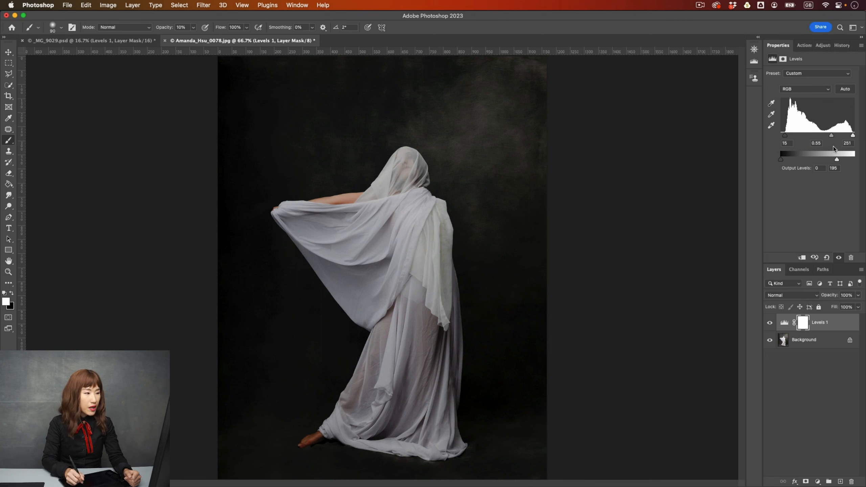
pyautogui.click(771, 323)
pyautogui.click(770, 324)
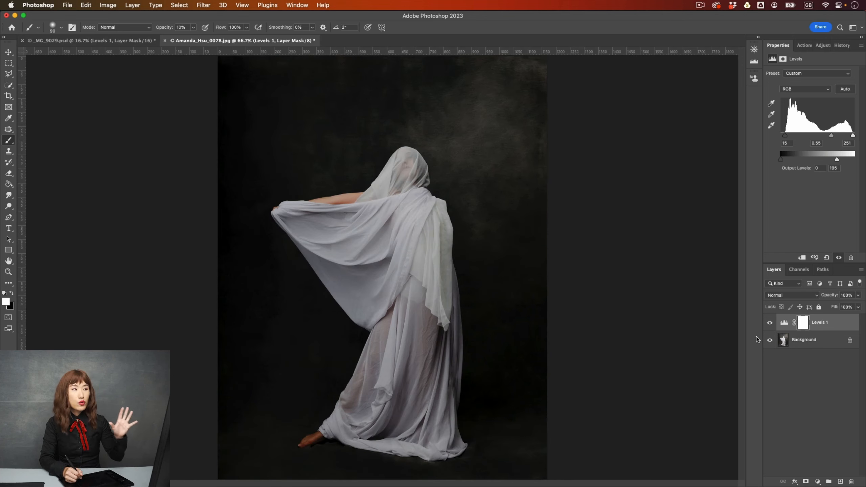